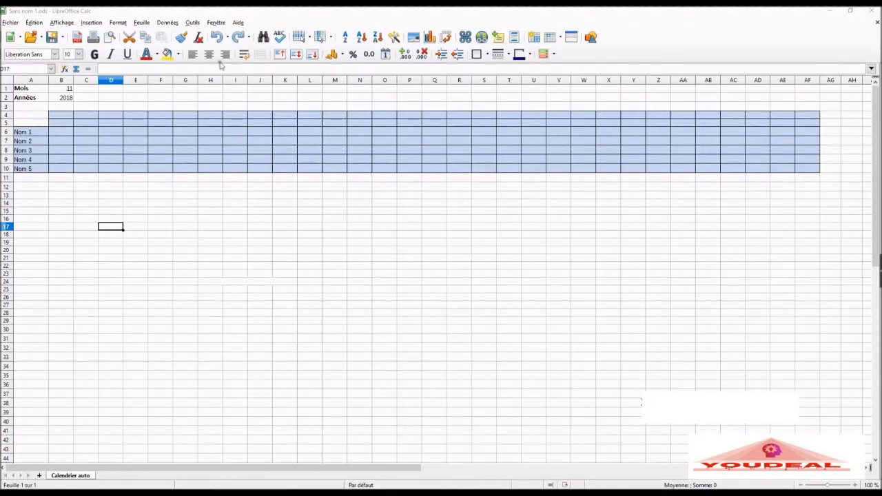
Step: Check the installed LibreOffice version in the program's About information
left_click(238, 23)
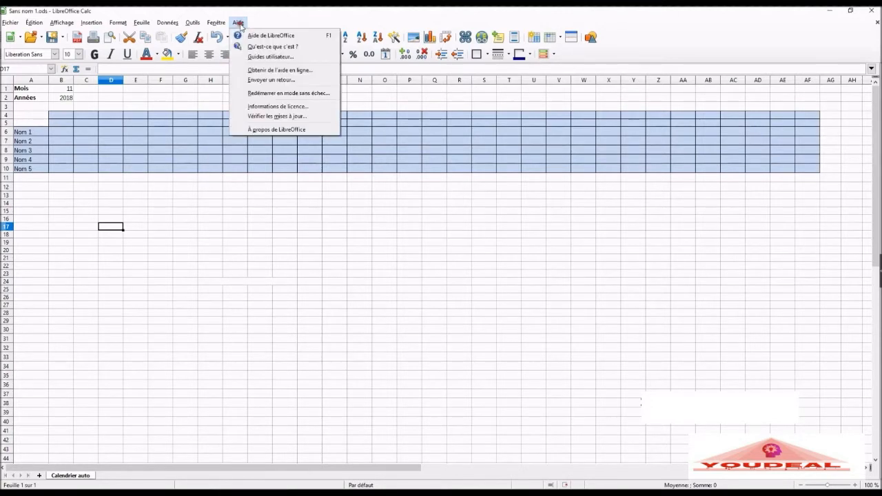
left_click(276, 129)
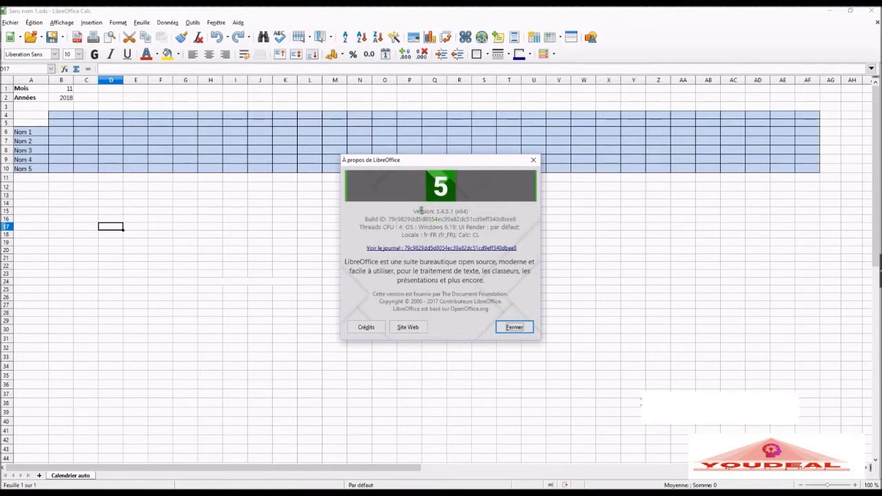
left_click(517, 327)
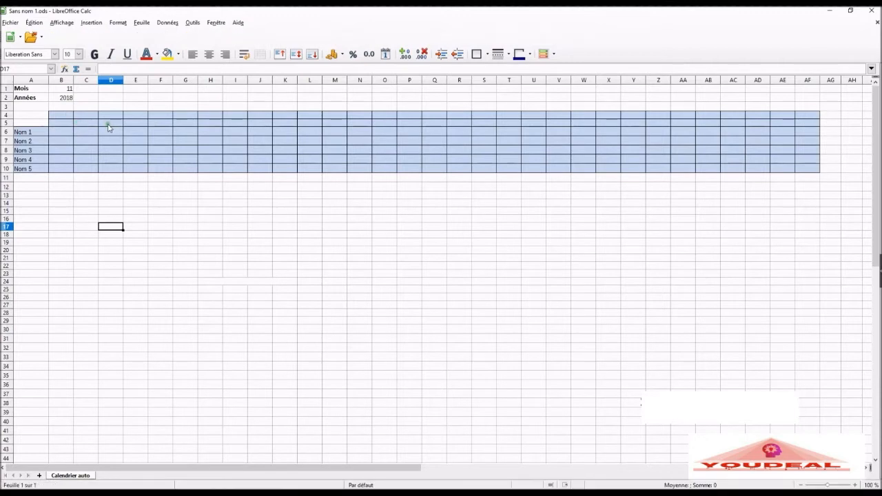
Step: Enter 01 in cell B4 and fill the day numbers across row 4 through AF4, up to 31
left_click(65, 118)
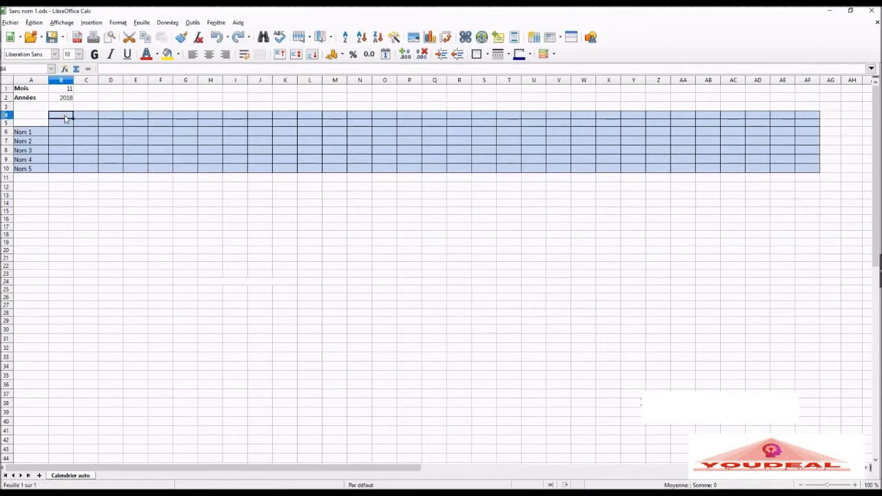
type("01")
key("Return")
left_click(64, 115)
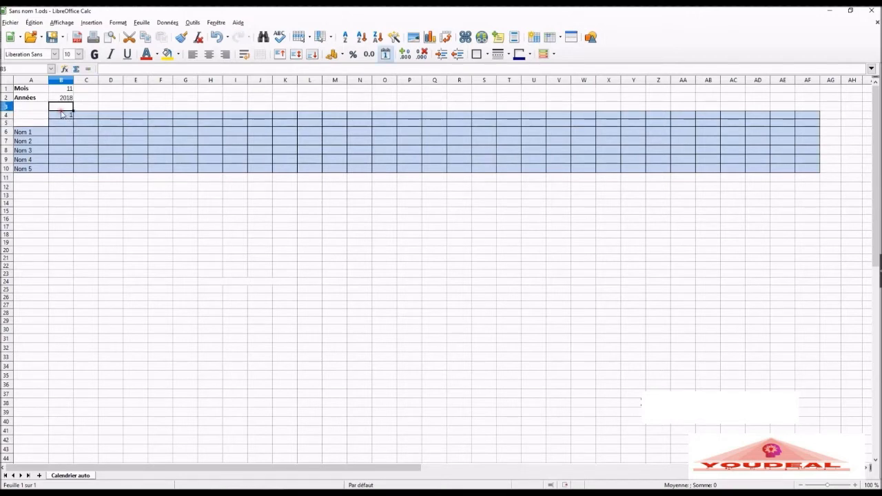
left_click_drag(69, 114, 808, 121)
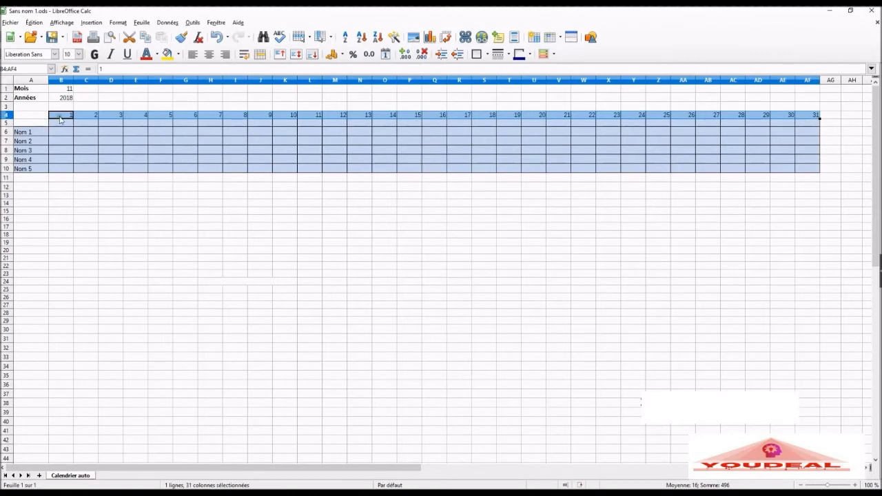
Step: Apply the custom number format 00 to B4:AF4 so the day numbers have two digits
right_click(60, 119)
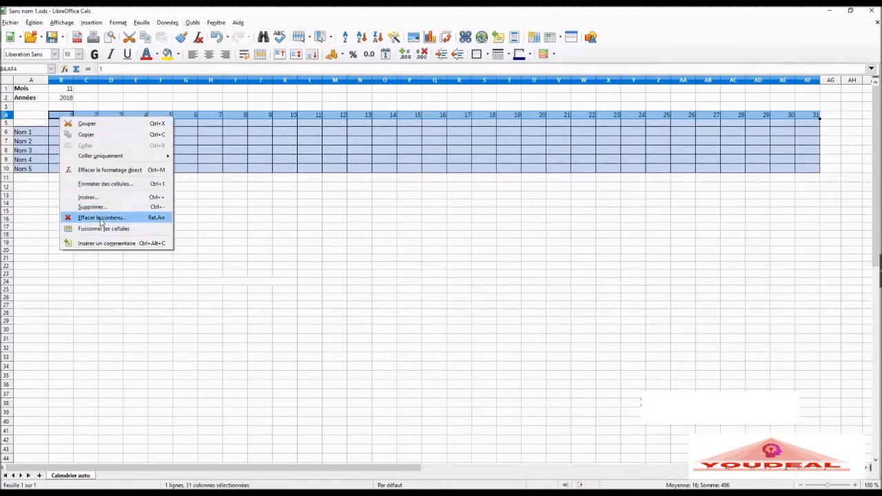
key("Escape")
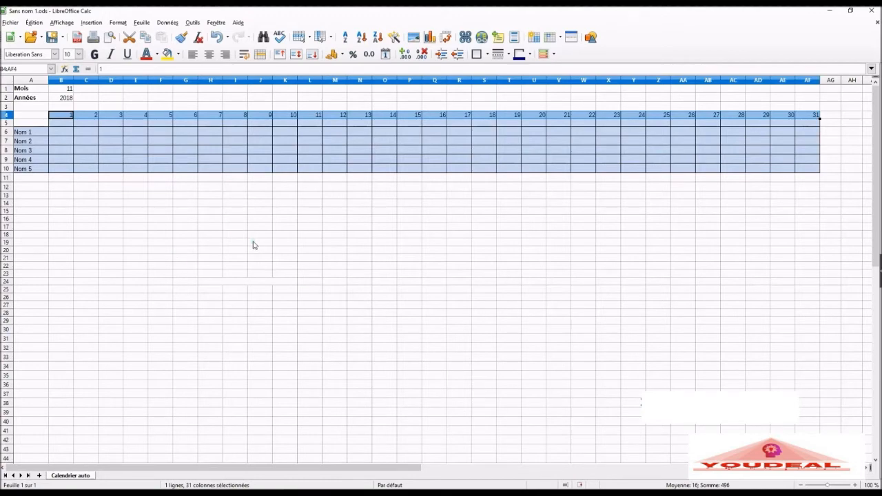
key("ctrl+1")
left_click_drag(339, 110, 300, 157)
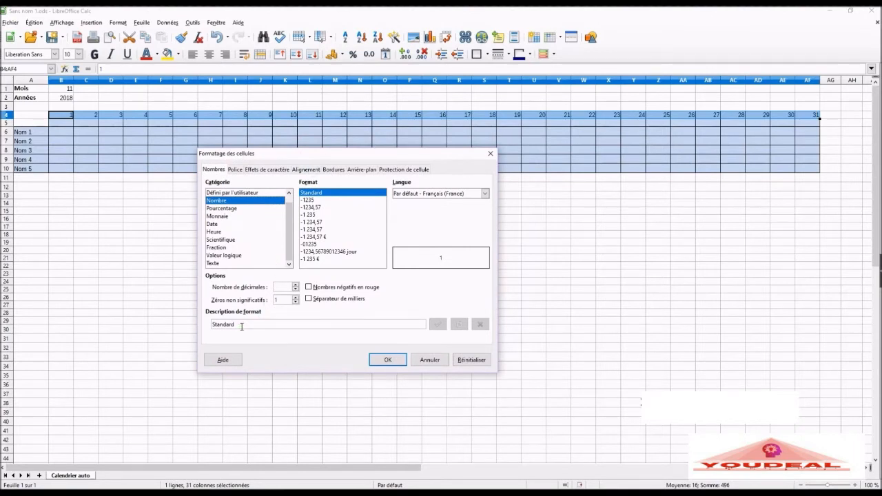
left_click_drag(242, 327, 194, 321)
type("00")
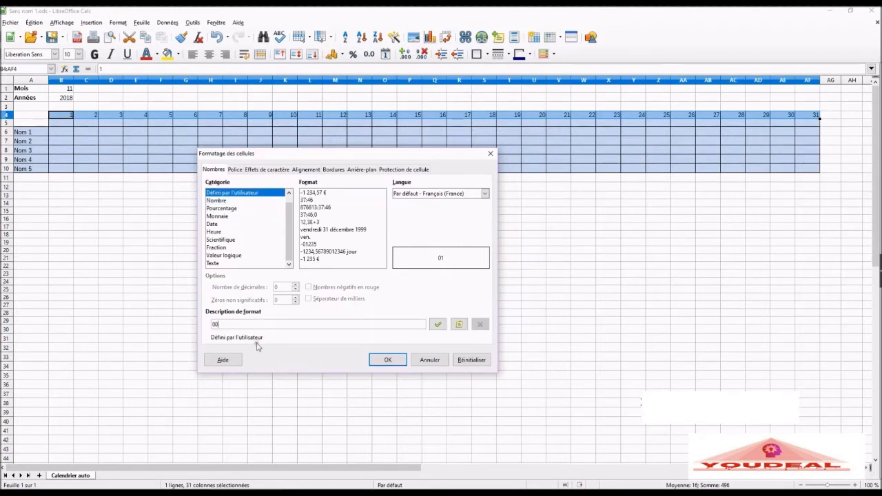
left_click(388, 360)
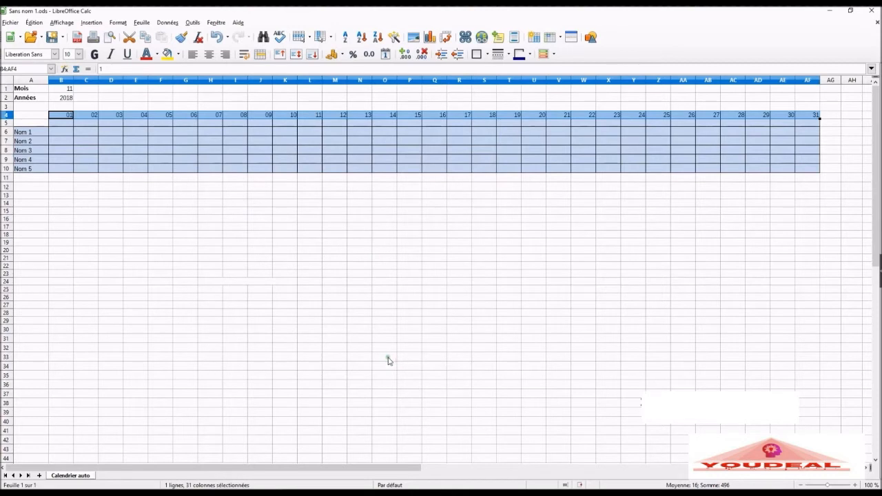
Step: Begin a DATE function in cell B5 and set its year argument to the absolute reference $B$2
left_click(70, 124)
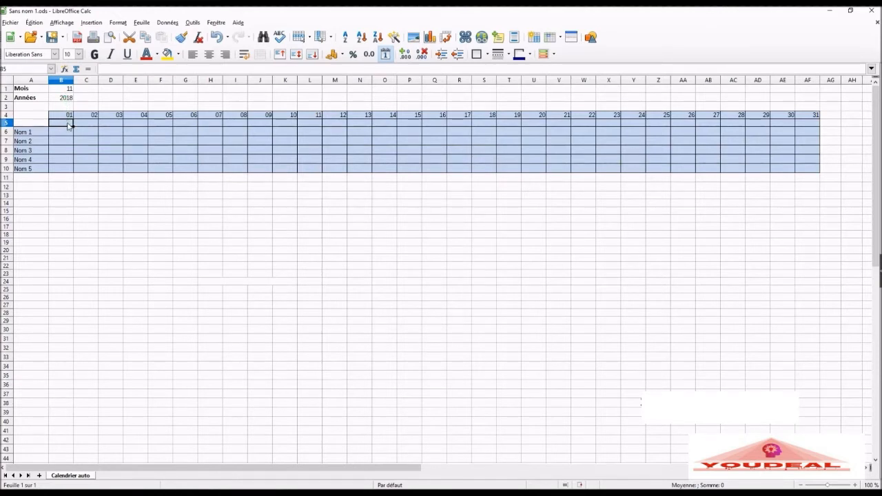
type("=date")
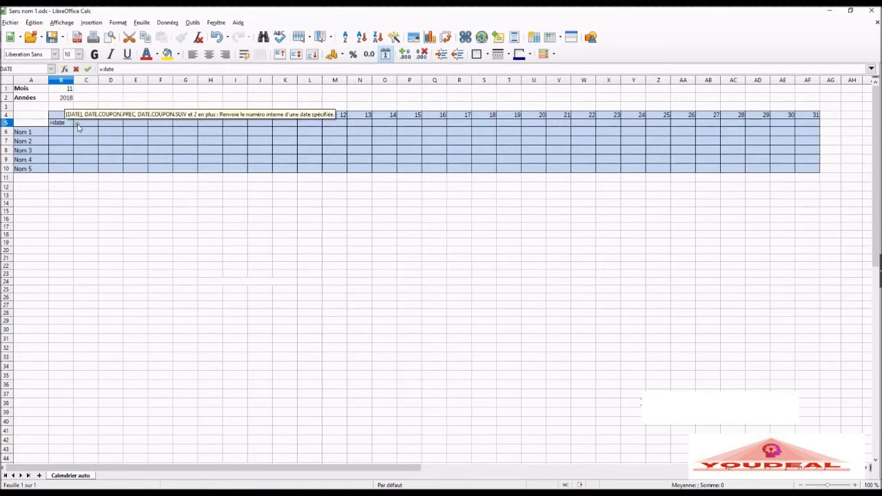
type("(")
left_click(64, 69)
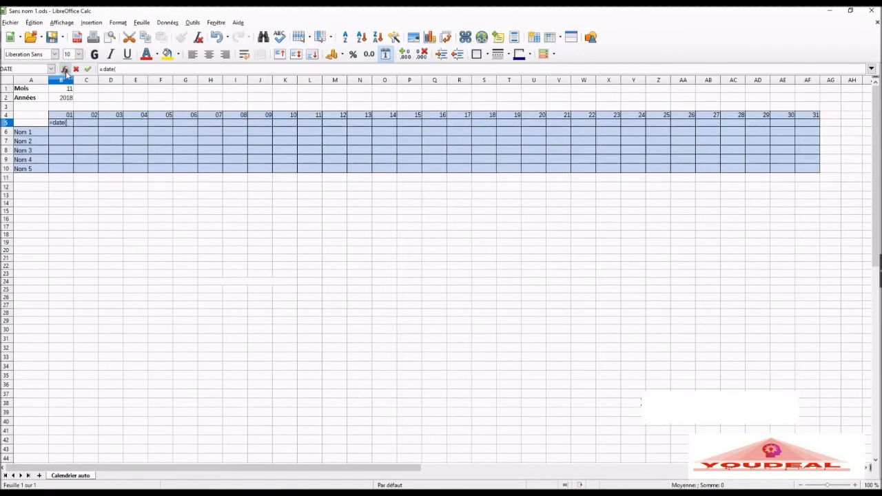
left_click_drag(229, 164, 245, 157)
left_click(311, 260)
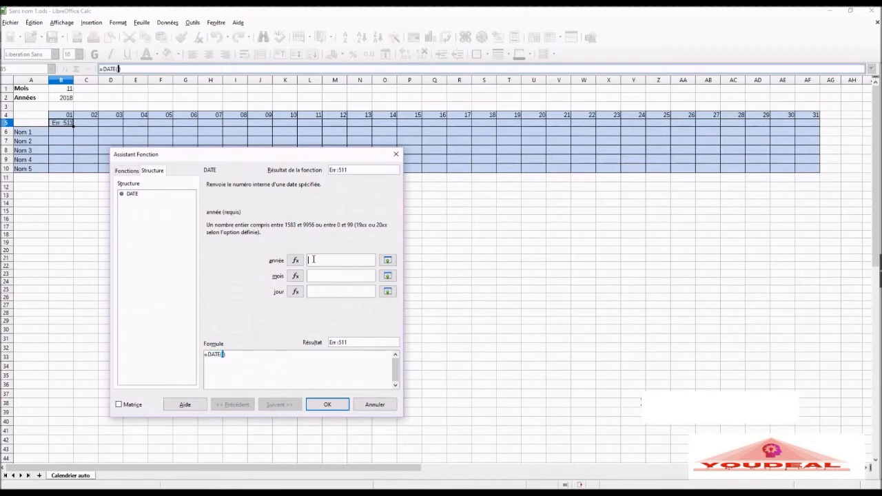
left_click(69, 98)
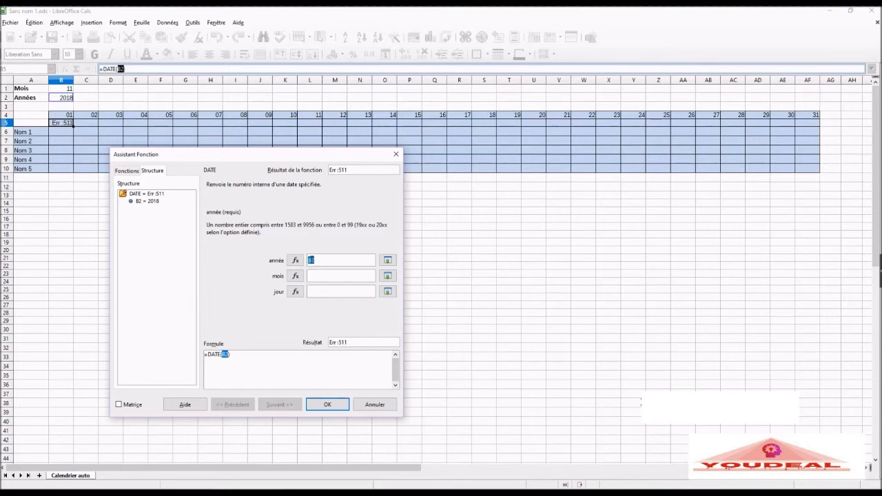
left_click(311, 260)
key("shift+F4")
Step: Complete B5's DATE function with $B$1 as the month and B4 as the day
left_click(324, 276)
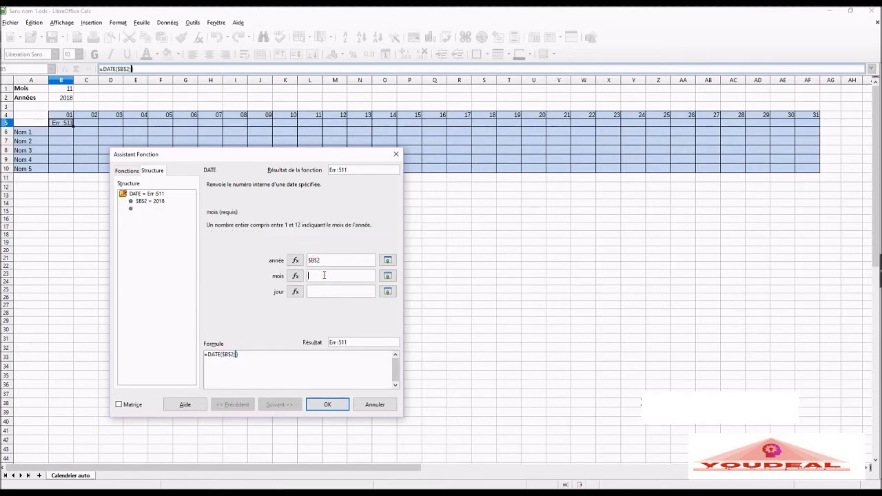
left_click(69, 91)
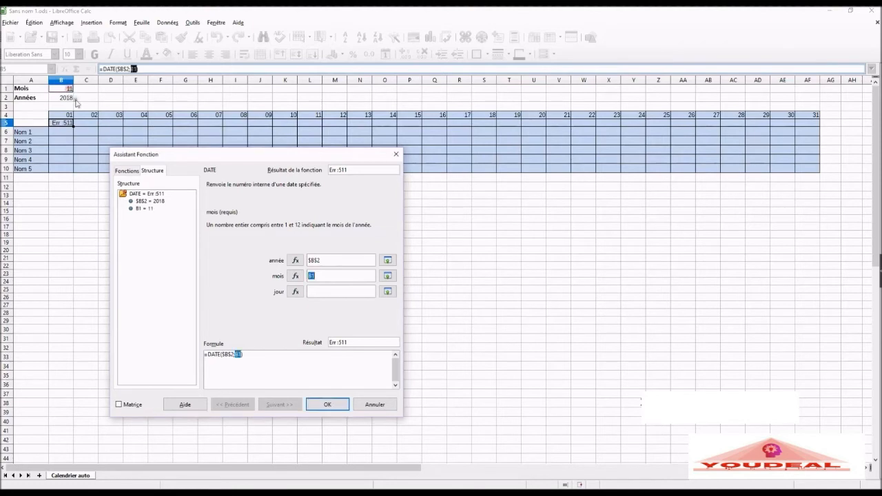
left_click(308, 277)
key("shift+F4")
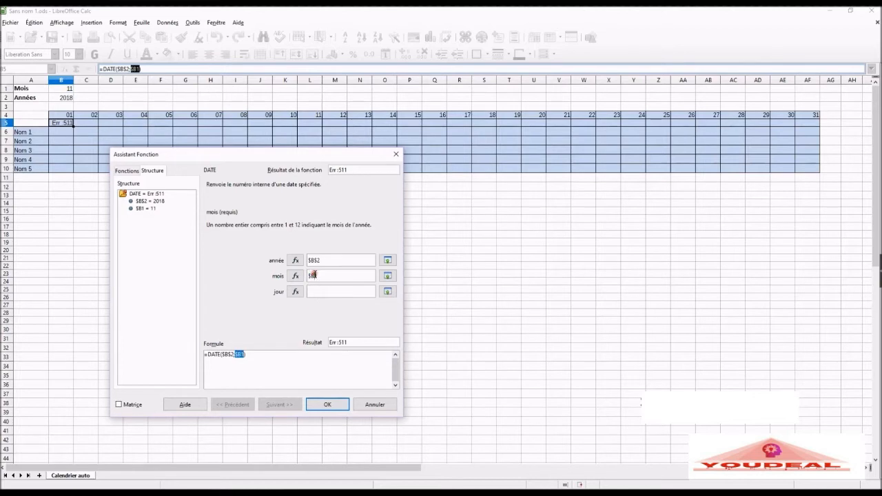
left_click(320, 293)
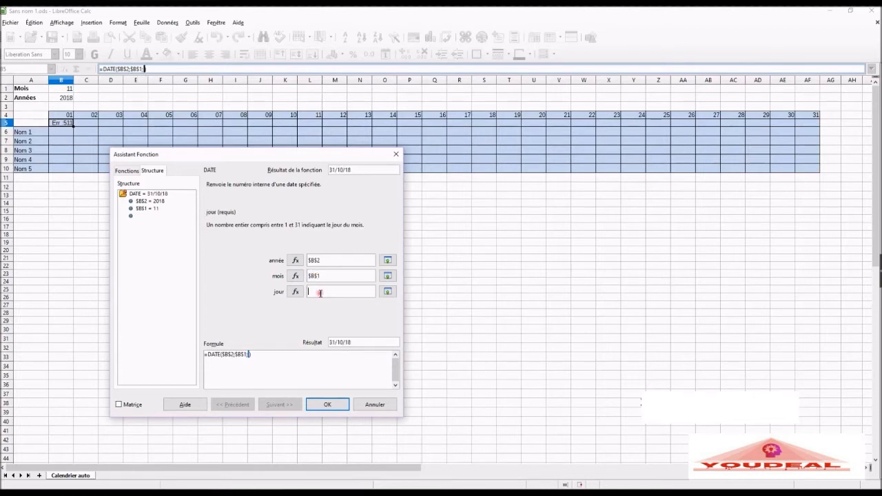
left_click(61, 117)
left_click(329, 406)
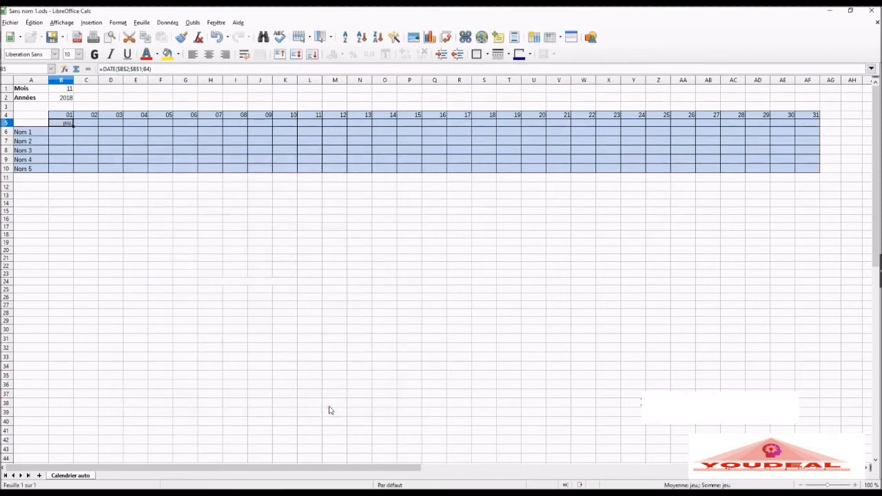
Step: Give B5 a custom date format for the abbreviated weekday name and fill its formula across to AF5
right_click(67, 126)
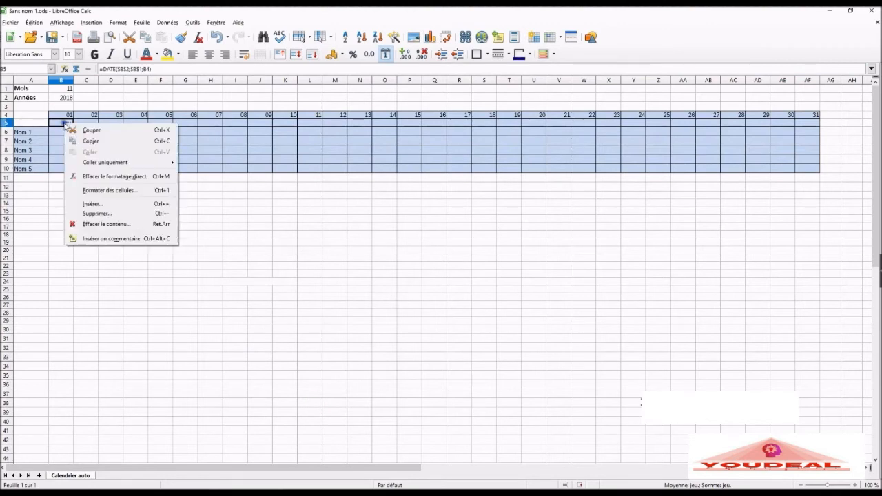
left_click(127, 191)
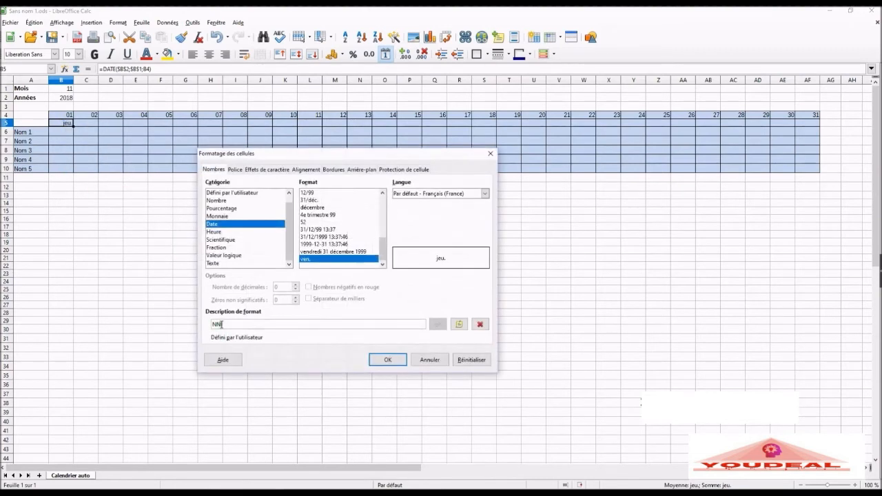
left_click_drag(226, 324, 198, 323)
type("jj")
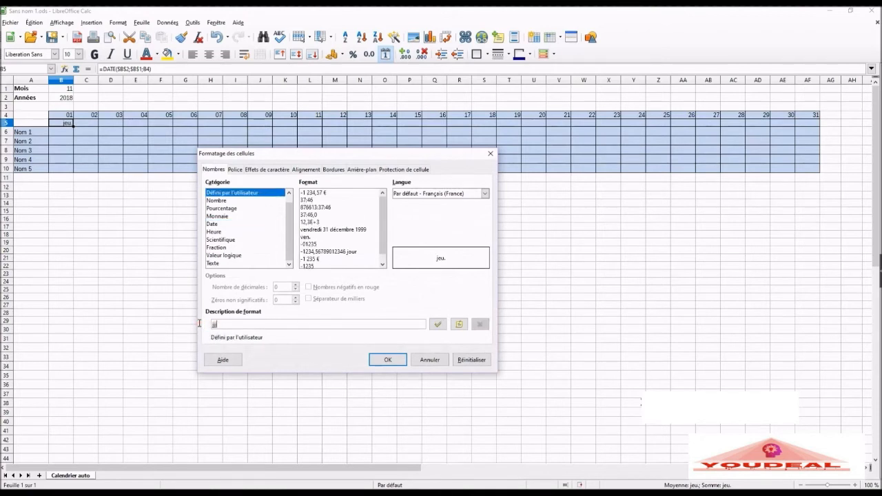
left_click(384, 360)
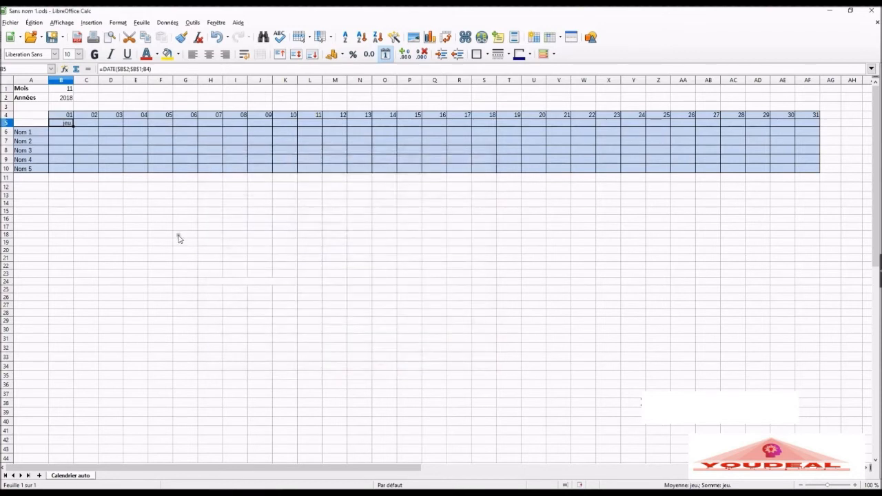
left_click_drag(73, 126, 809, 127)
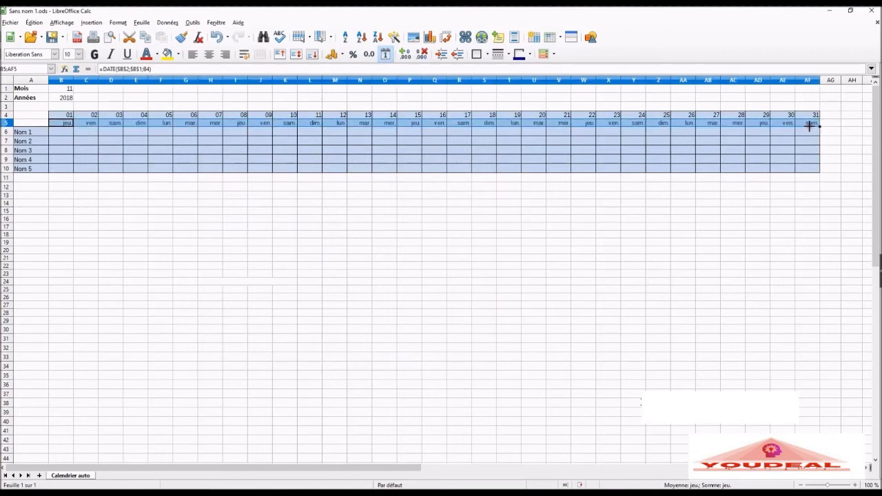
left_click(284, 220)
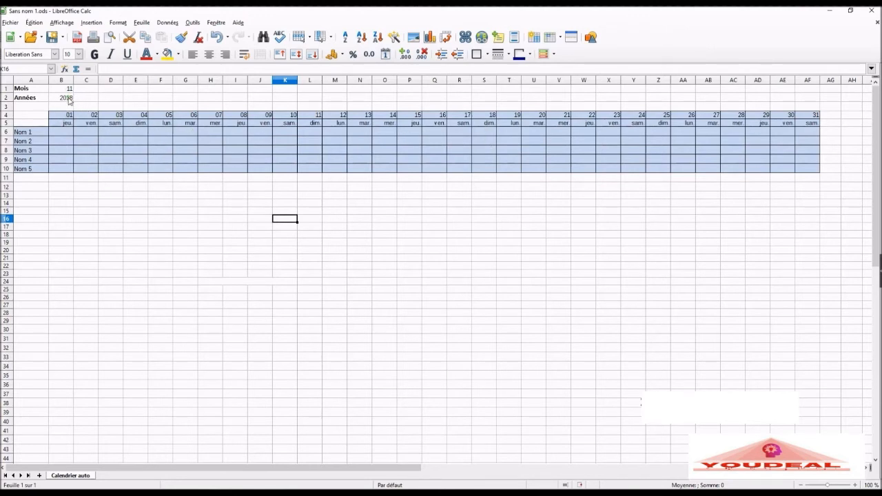
Step: Set the year in B2 to 2019 and the month in B1 to 01
left_click(69, 99)
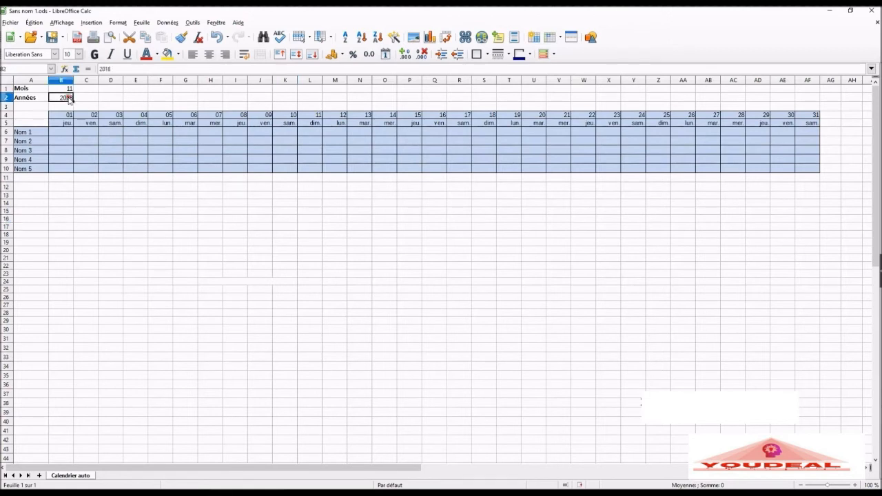
type("2019")
key("Return")
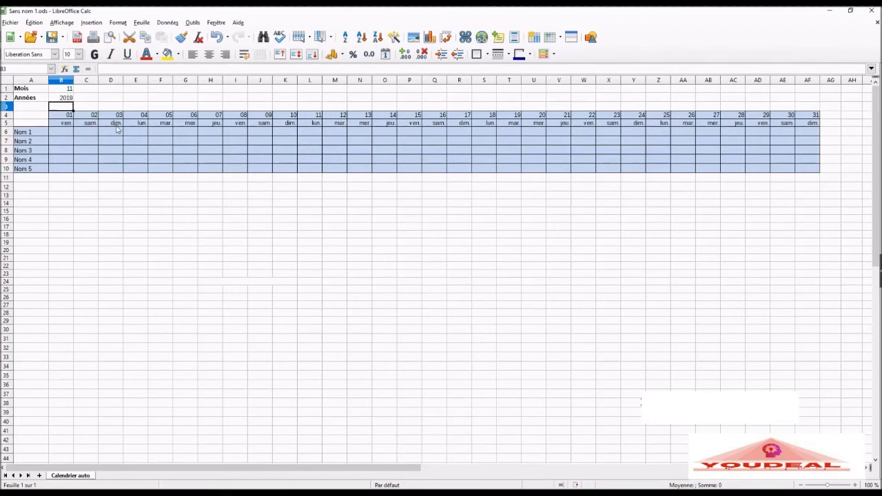
left_click(67, 89)
type("01")
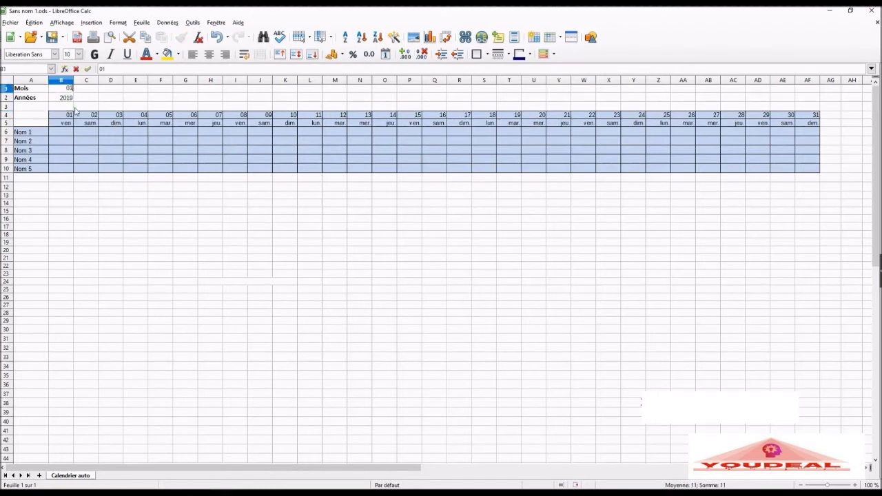
key("Return")
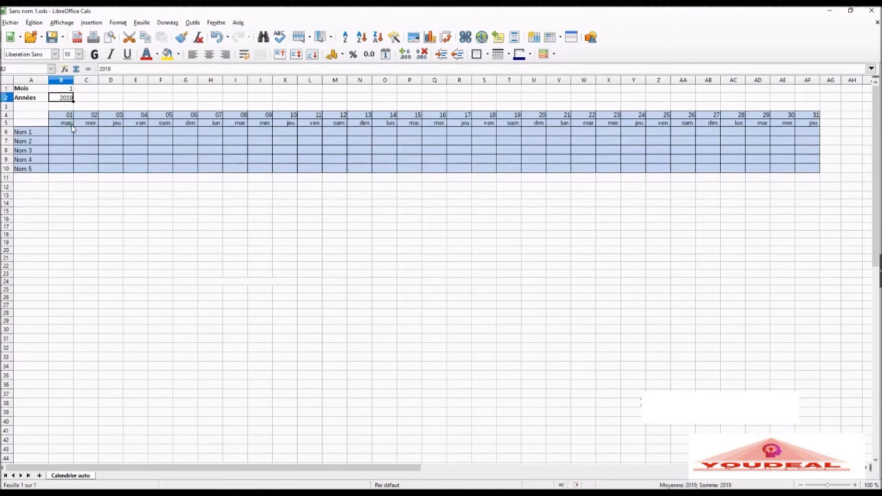
Step: Change the month in B1 to 2
key("Up")
type("2")
key("Return")
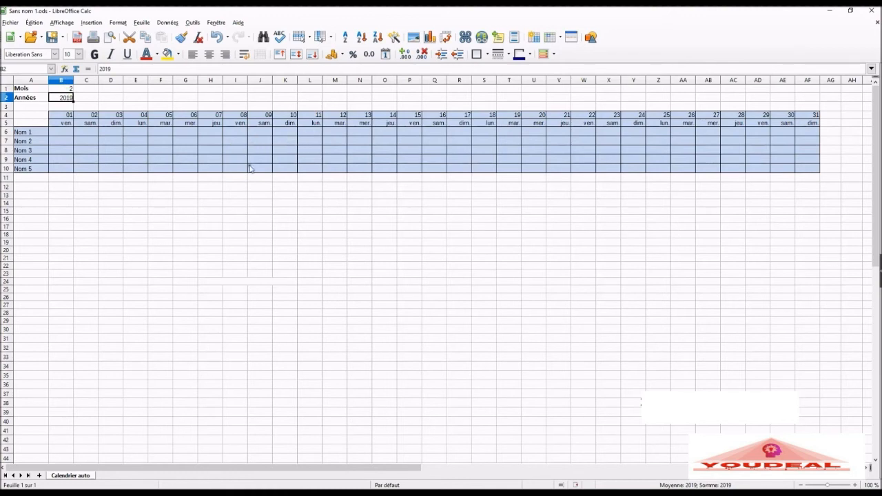
Step: Review the arguments of B5's DATE formula in the Function Wizard and close it without changes
left_click(69, 124)
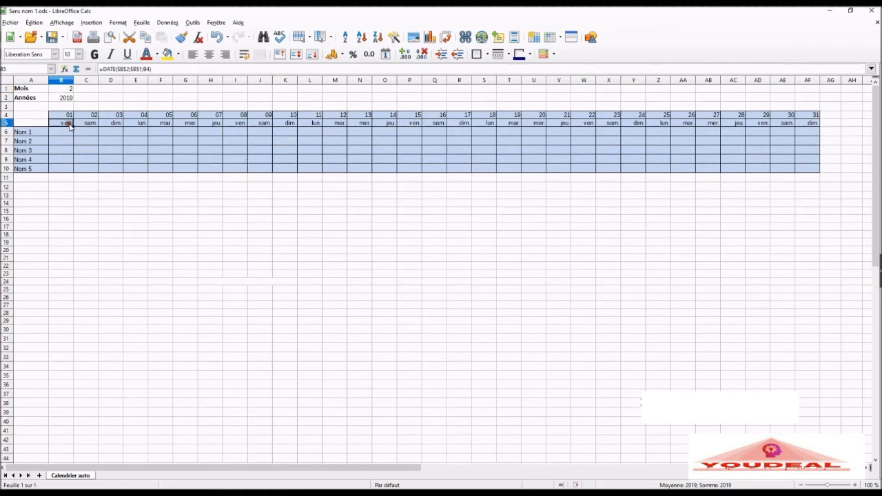
double_click(67, 122)
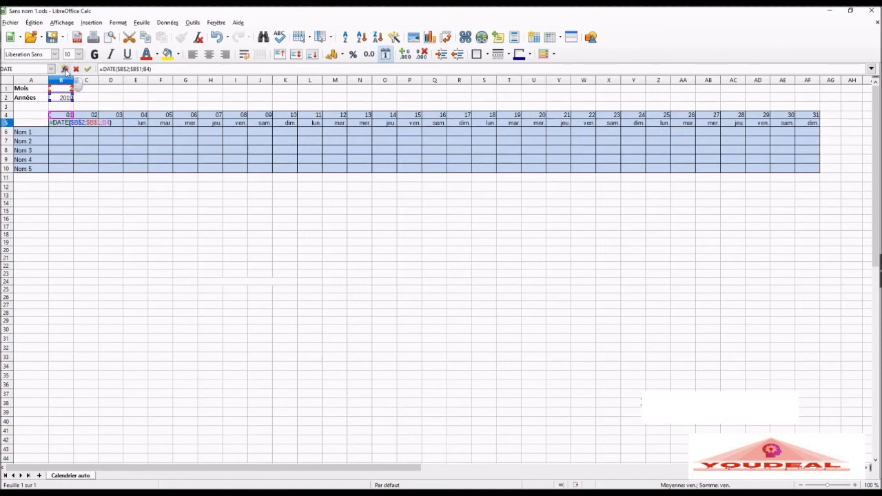
left_click(65, 69)
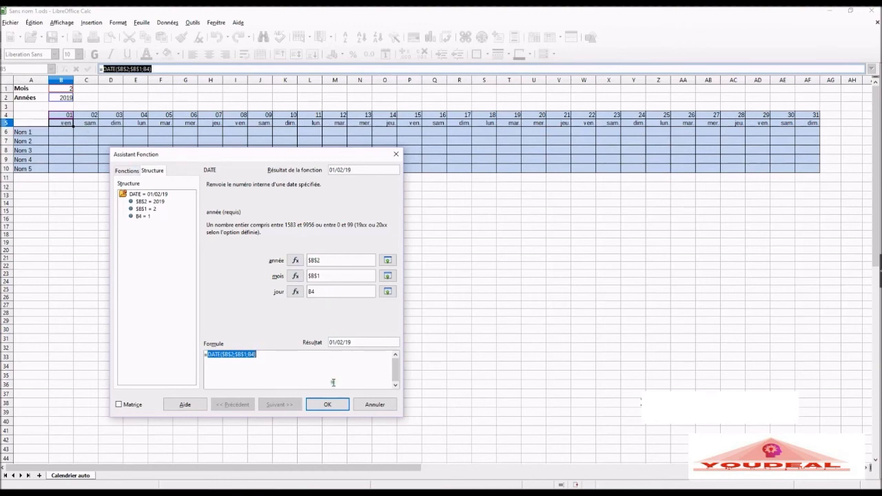
left_click(328, 406)
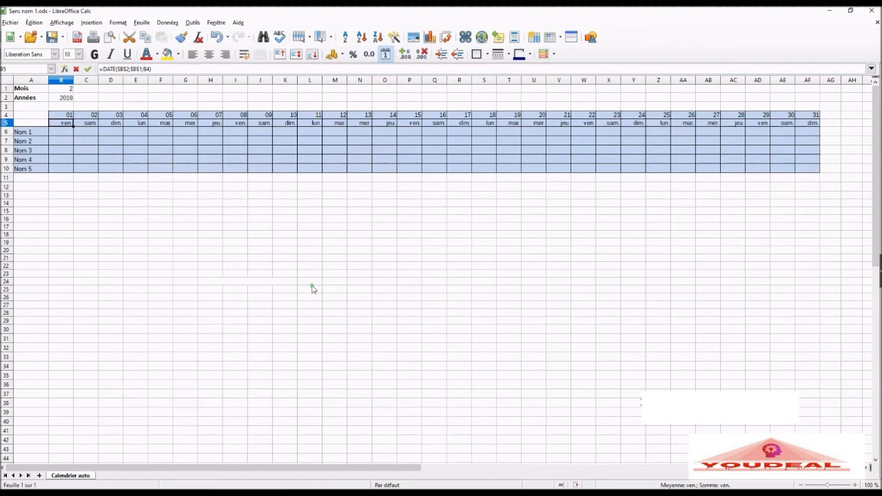